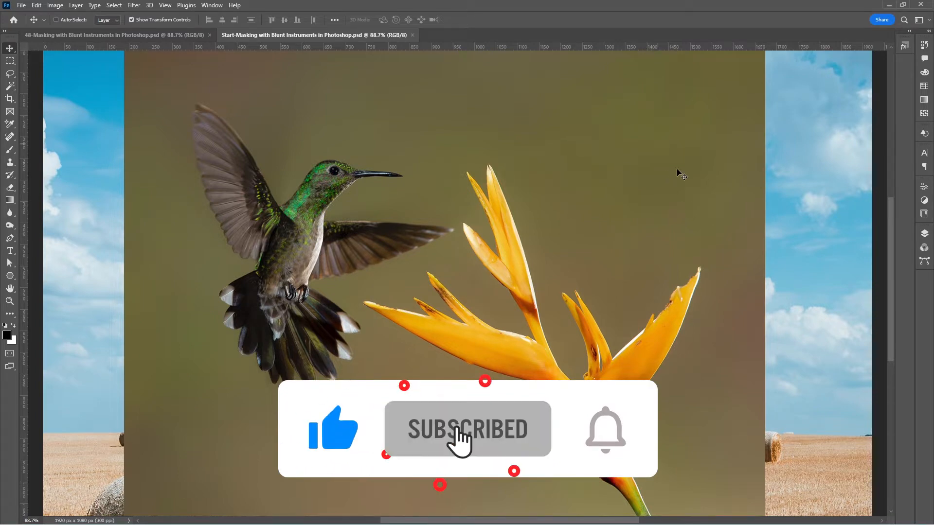
Examine the image and layers of the finished file 48-Masking with Blunt Instruments in Photoshop.psd and return to the starting document
left_click(127, 31)
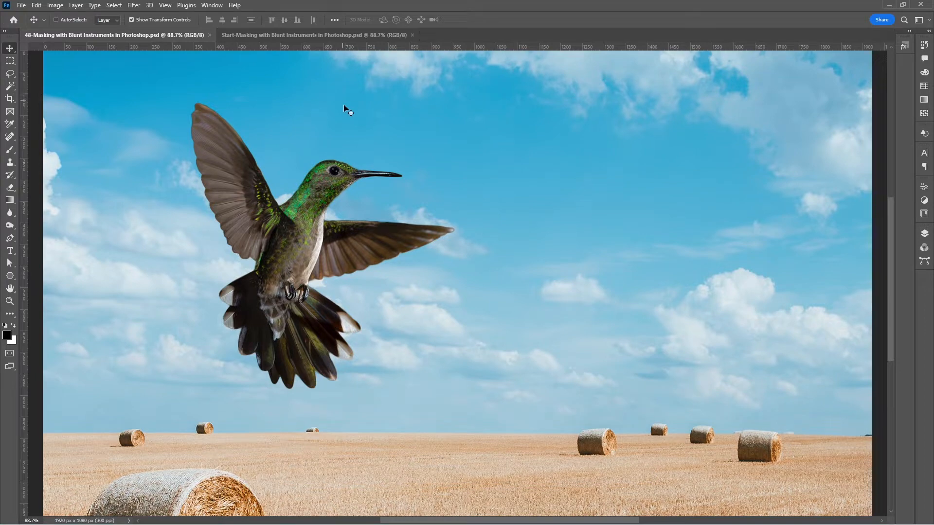
left_click(924, 234)
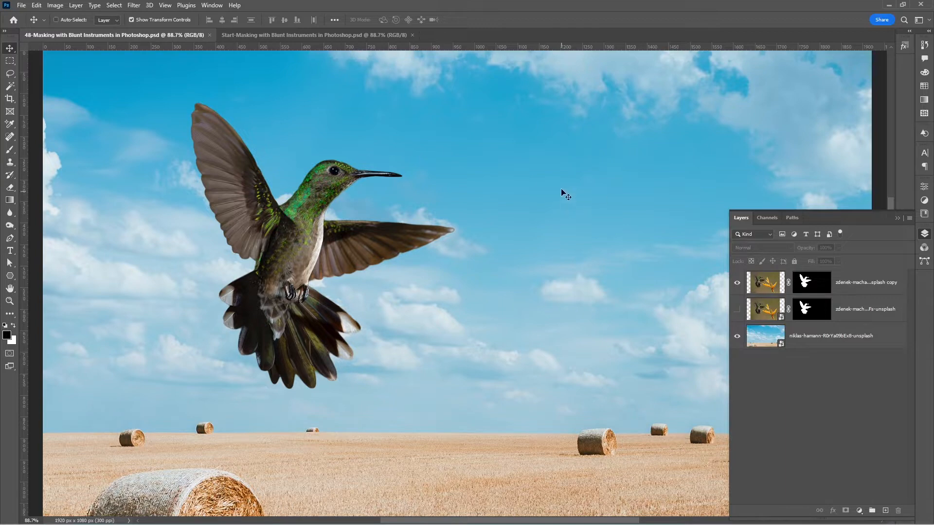
key("F7")
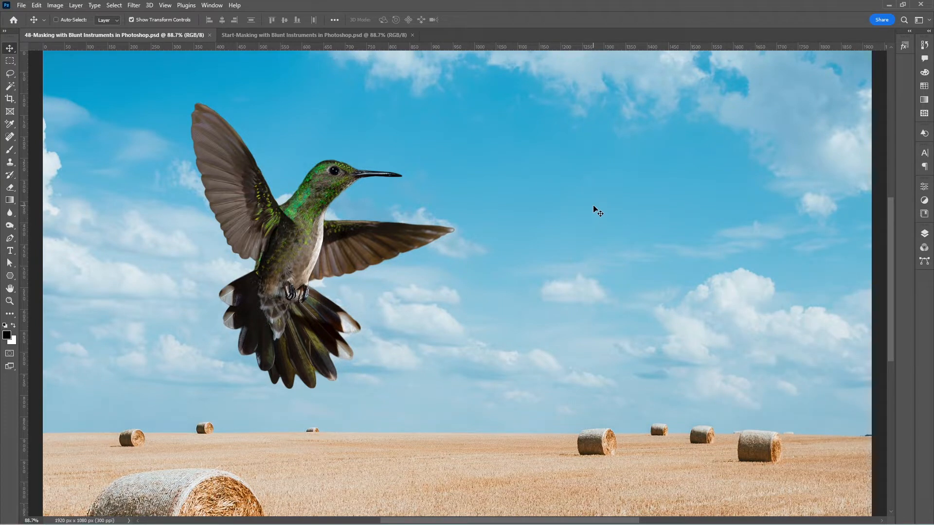
left_click(342, 34)
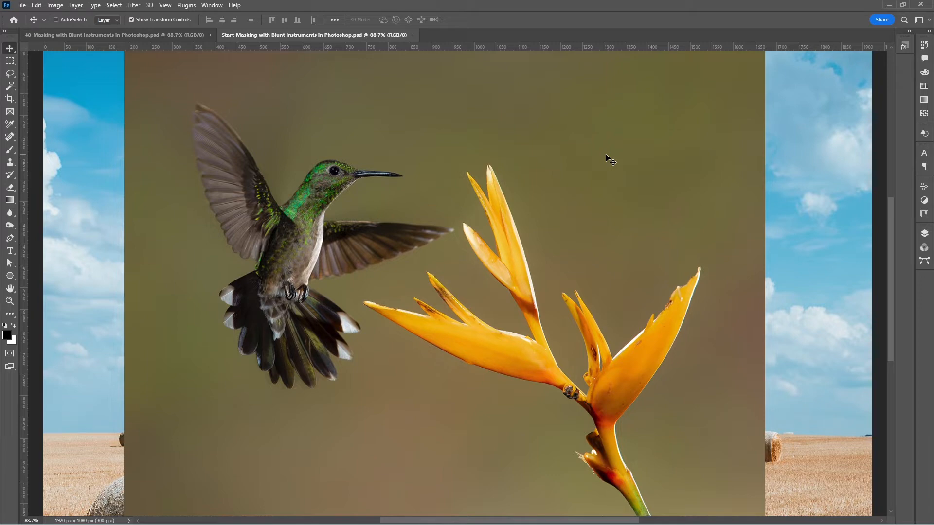
Try a Color Range selection on the hummingbird layer, sampling the brown backdrop above the bird with Fuzziness 44, and cancel it
left_click(415, 104, "ctrl")
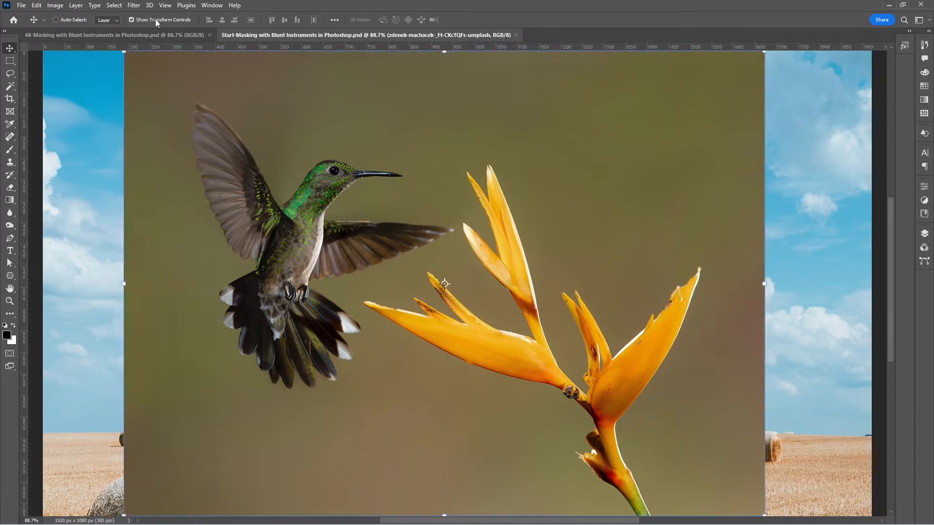
left_click(114, 5)
left_click(132, 100)
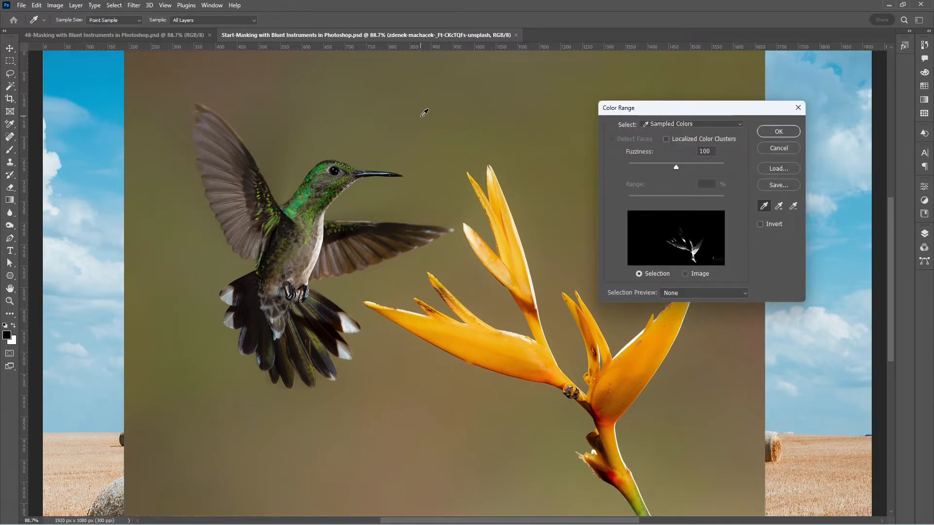
left_click(425, 113)
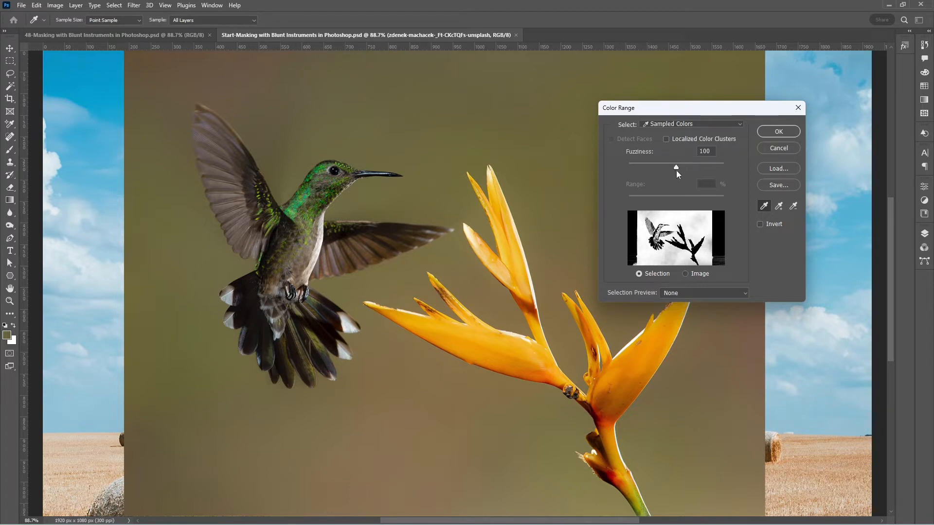
left_click_drag(676, 167, 649, 165)
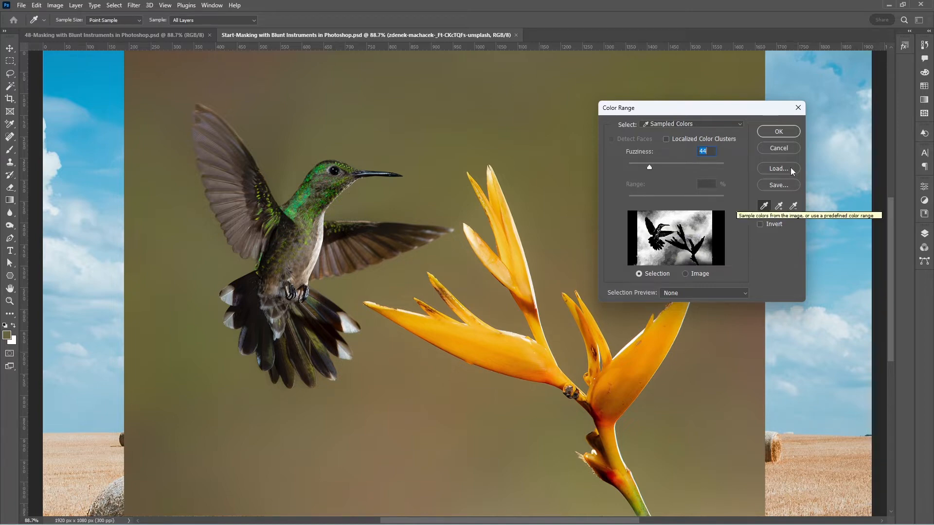
left_click(781, 148)
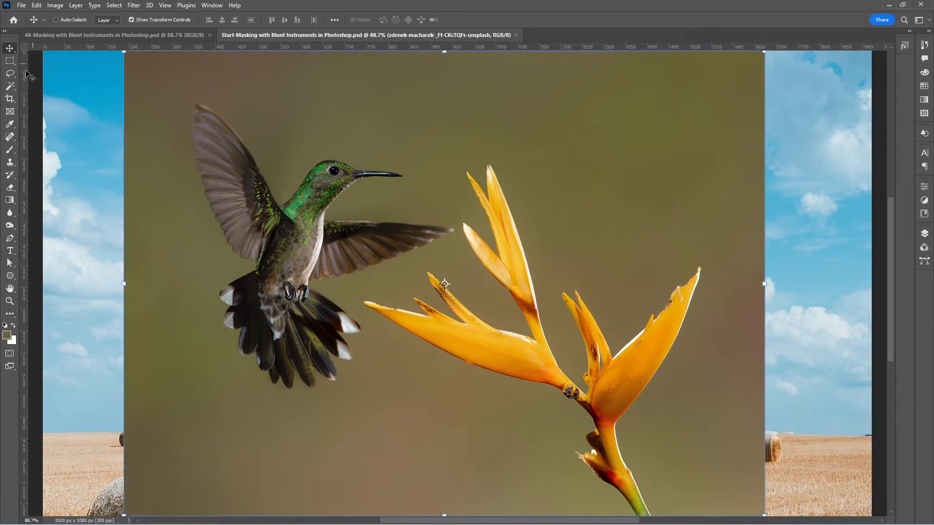
Select the background patch beside the hummingbird's raised wing with the Quick Selection tool and hide it with a layer mask
left_click(13, 89)
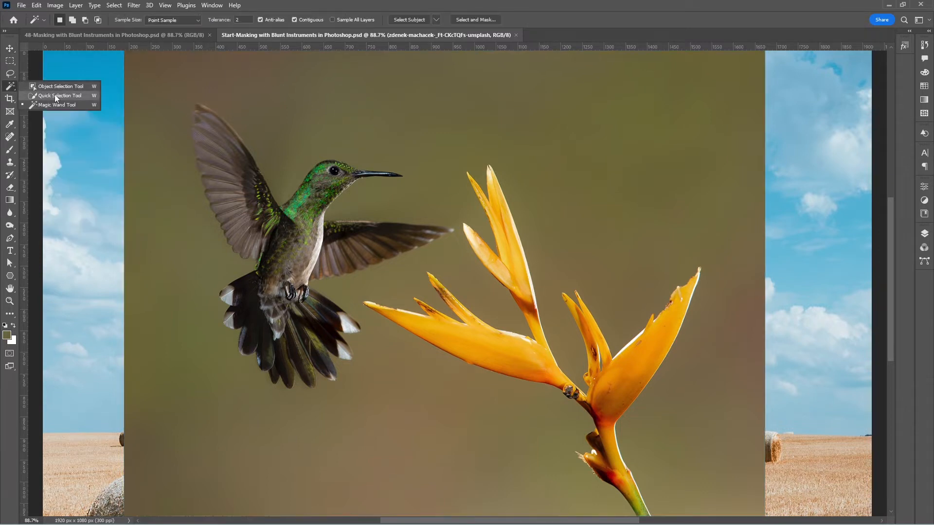
left_click(56, 97)
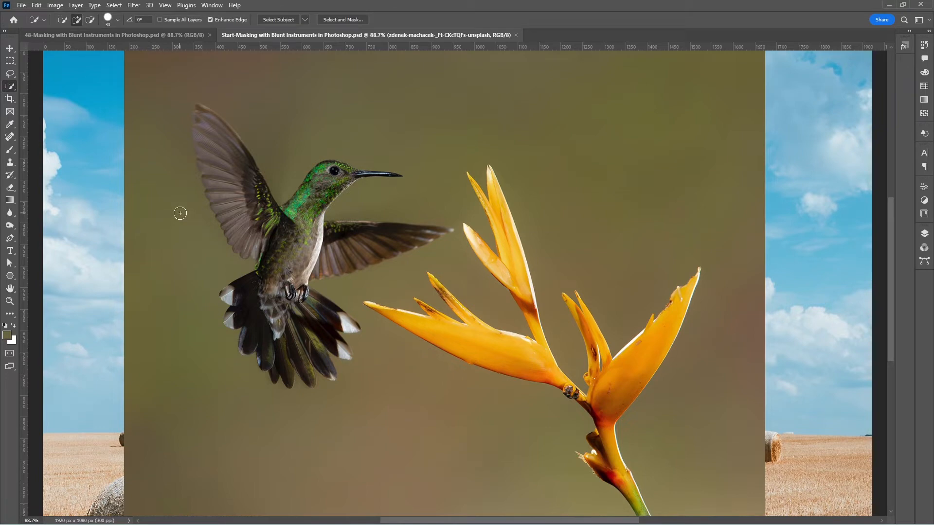
left_click_drag(179, 211, 168, 166)
mouse_move(170, 182)
left_mouse_down()
mouse_move(152, 177)
mouse_move(183, 211)
mouse_move(175, 236)
mouse_move(182, 217)
left_mouse_up()
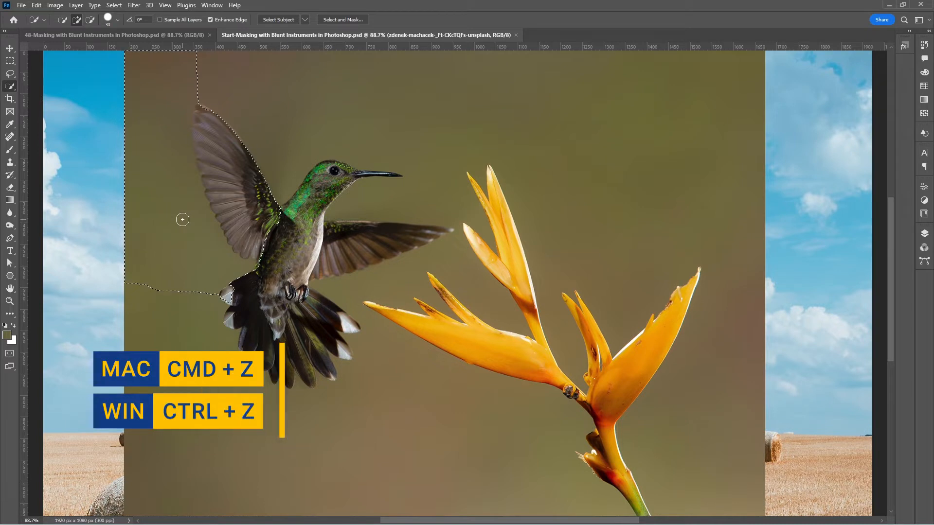
key("ctrl+z")
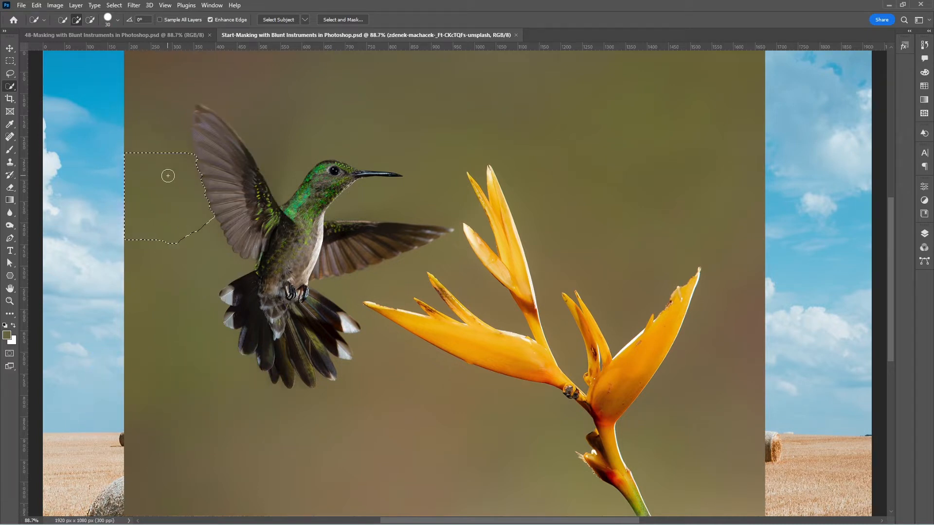
left_click(924, 233)
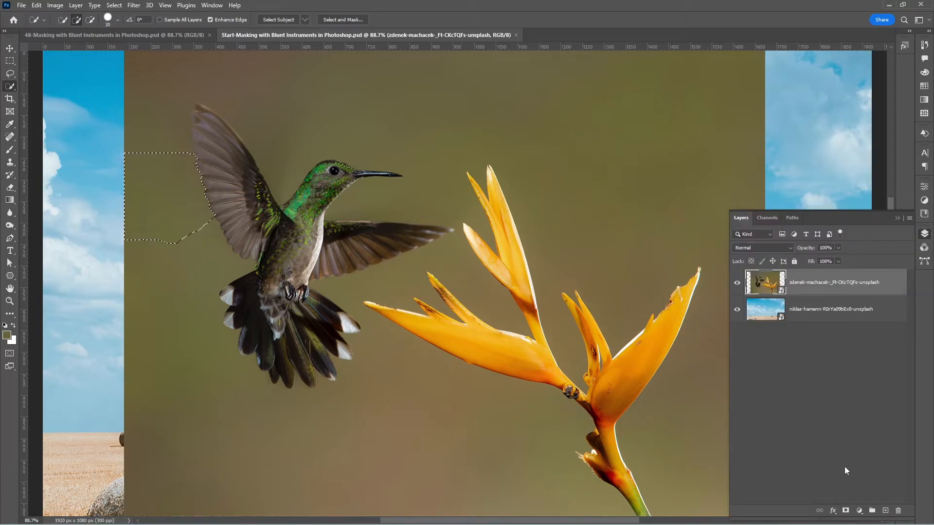
left_click(845, 510, "alt")
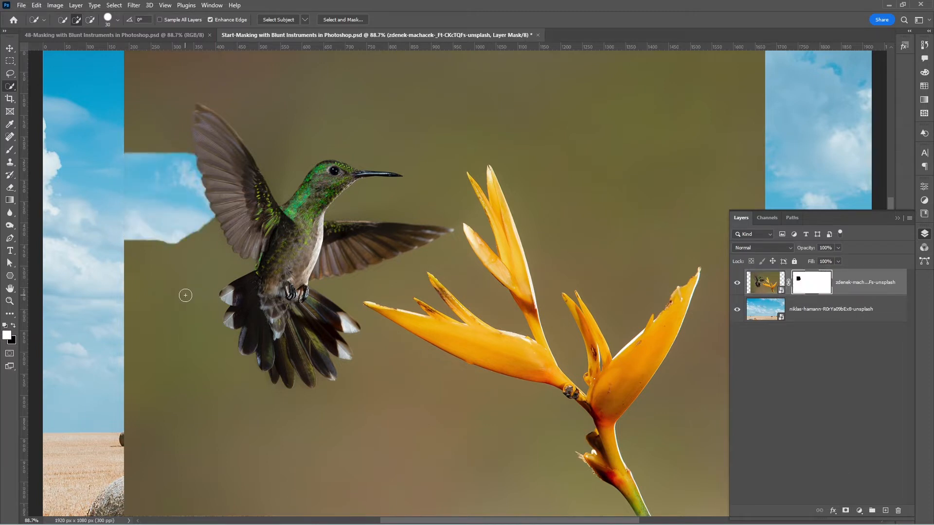
Try selecting the brown background of the hummingbird layer's image with the Magic Wand at a tolerance of 32, and deselect it
left_click(764, 285)
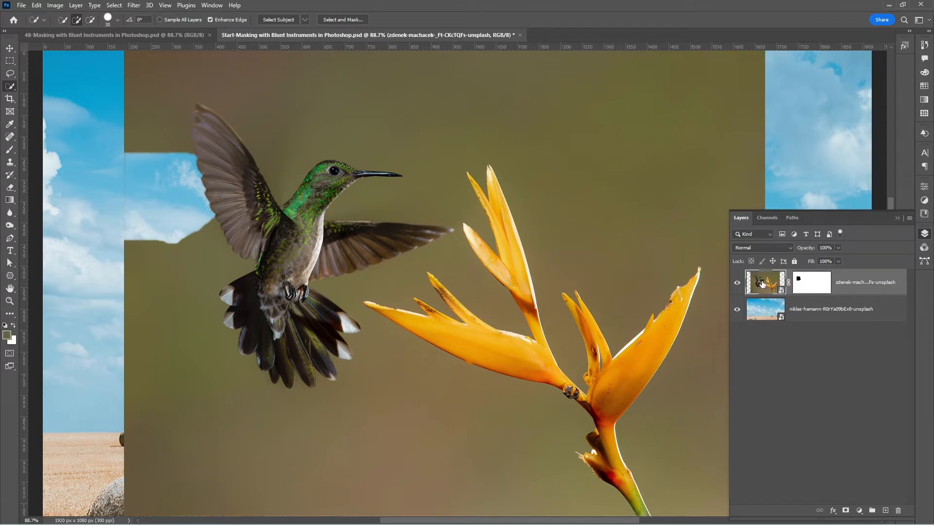
right_click(17, 91)
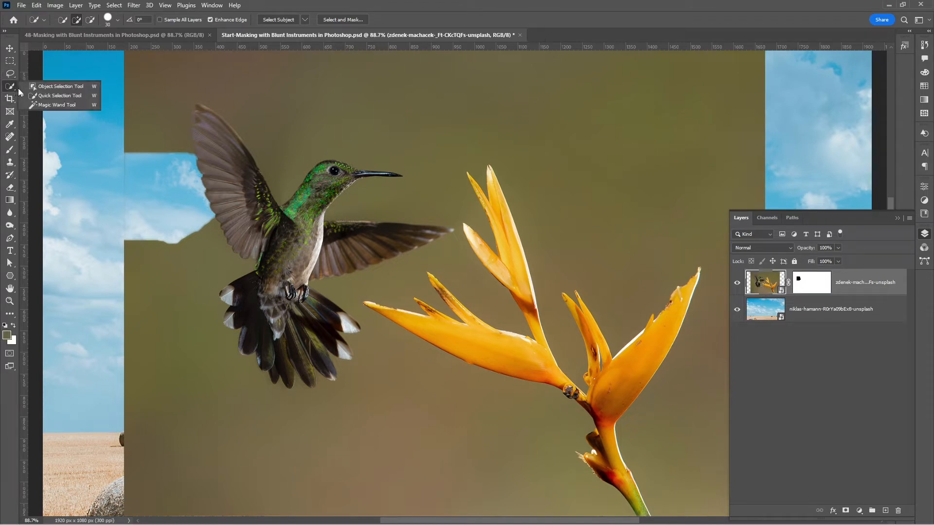
left_click(58, 106)
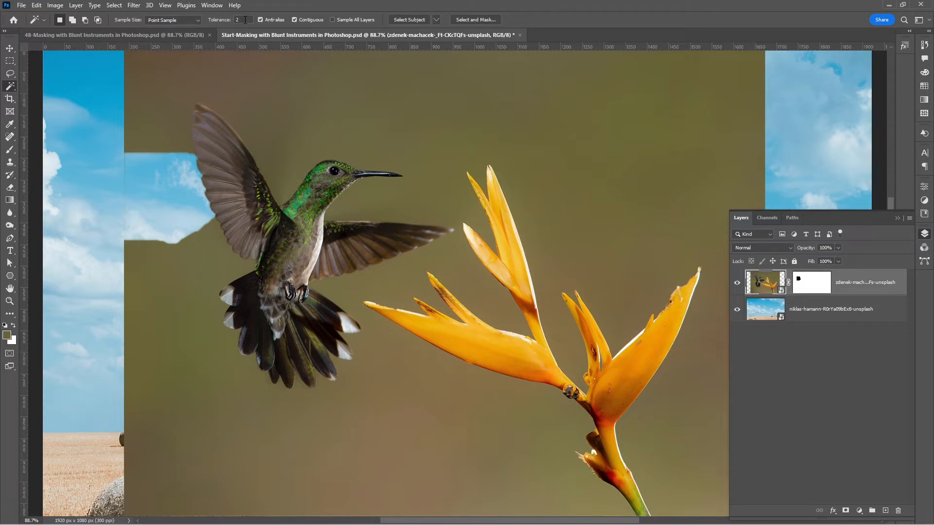
left_click(244, 19)
left_click(153, 266)
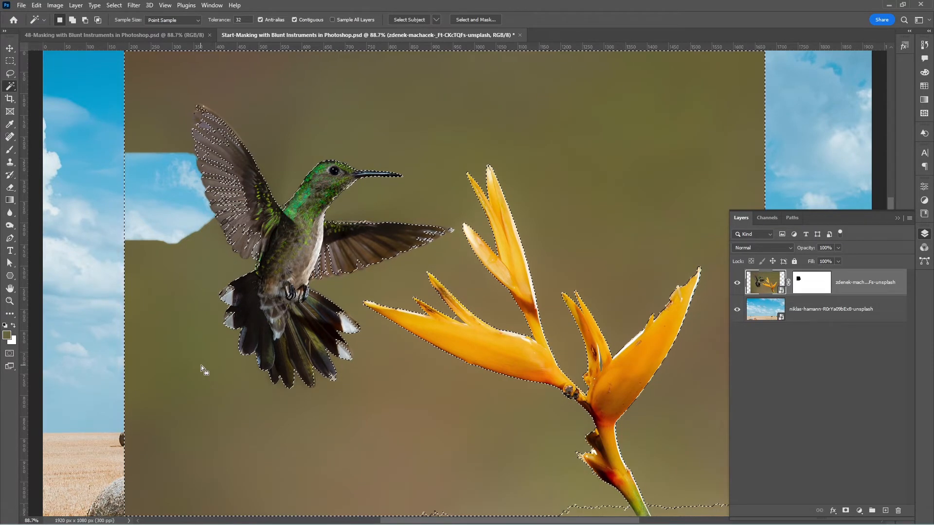
key("ctrl+d")
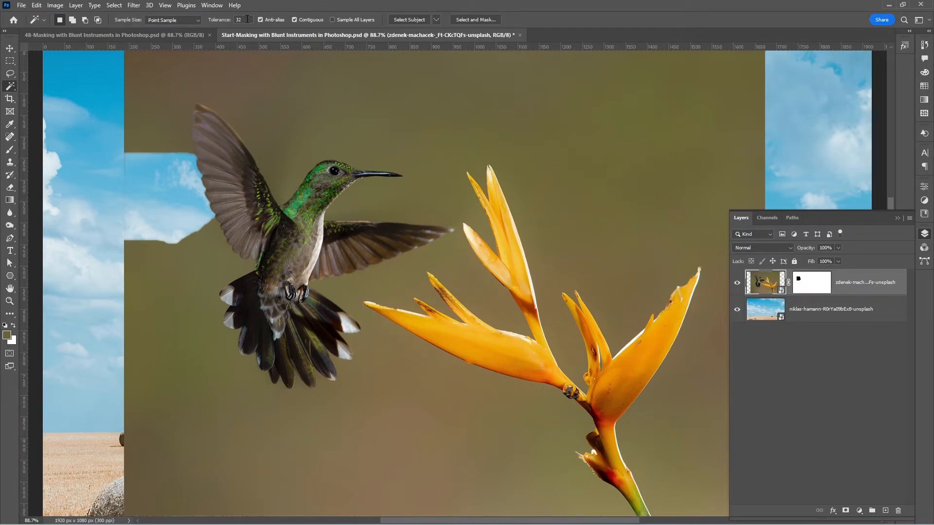
Select the background left of the hummingbird with the Magic Wand at a tolerance of 10 and fill it with black on the mask
type("10")
left_click(159, 293)
key("shift")
left_click(130, 106, "shift")
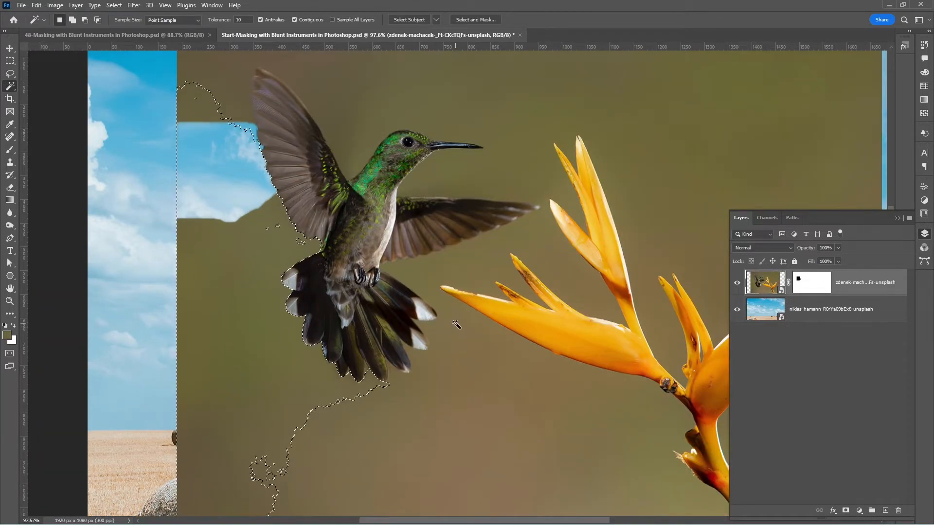
left_click(810, 289)
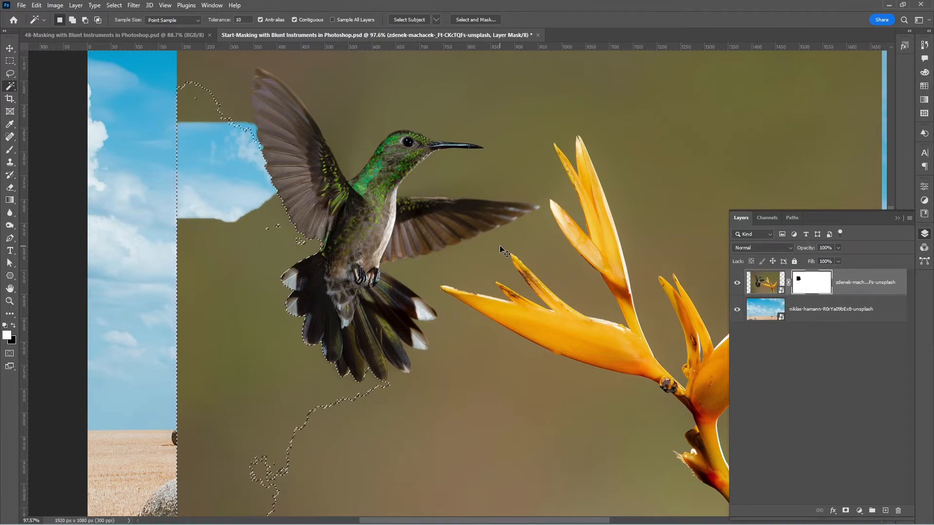
key("ctrl+BackSpace")
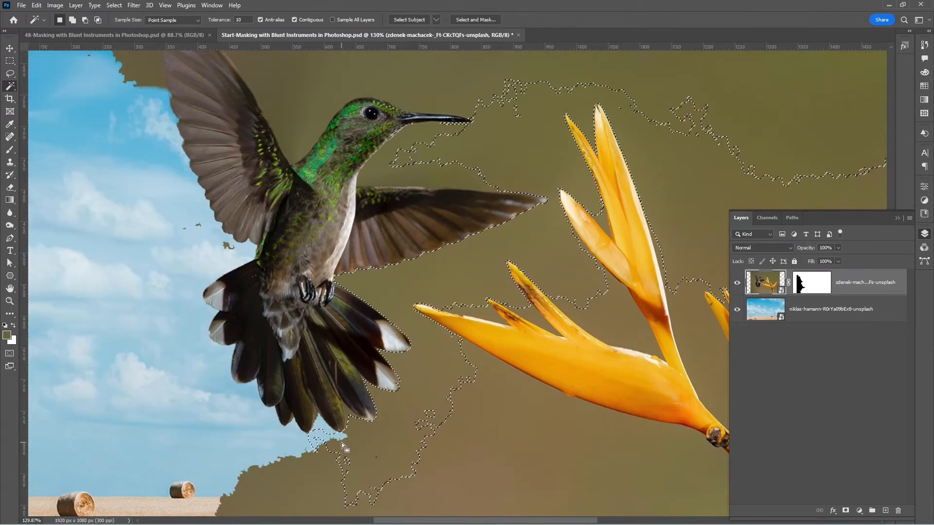
Select the background around the hummingbird's right side and the flower with the Magic Wand, undo unwanted additions, and fill the selection black on the mask
left_click(584, 389, "shift")
left_click(438, 355, "shift")
scroll(692, 303, "up", 2)
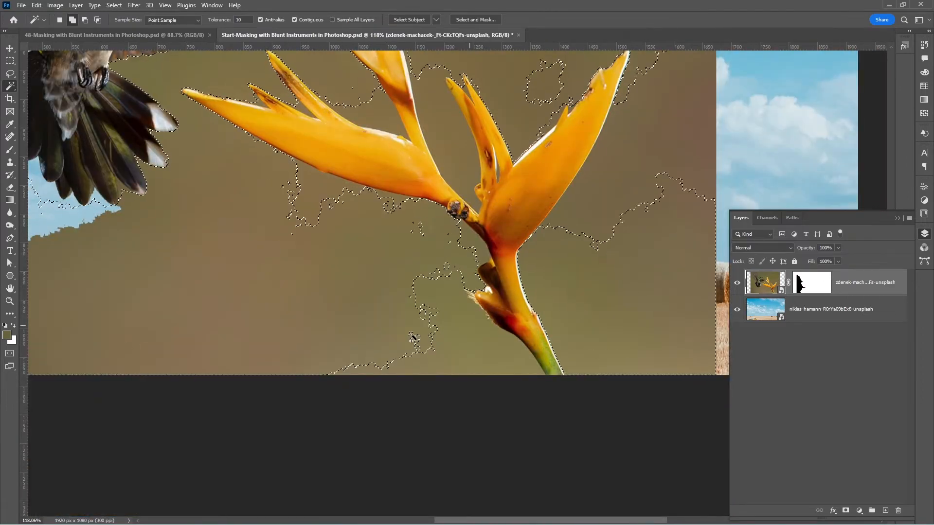
left_click_drag(370, 92, 579, 391)
left_click(486, 146, "shift")
left_click(302, 112, "shift")
left_click(267, 198, "shift")
key("ctrl+z")
key("ctrl+z")
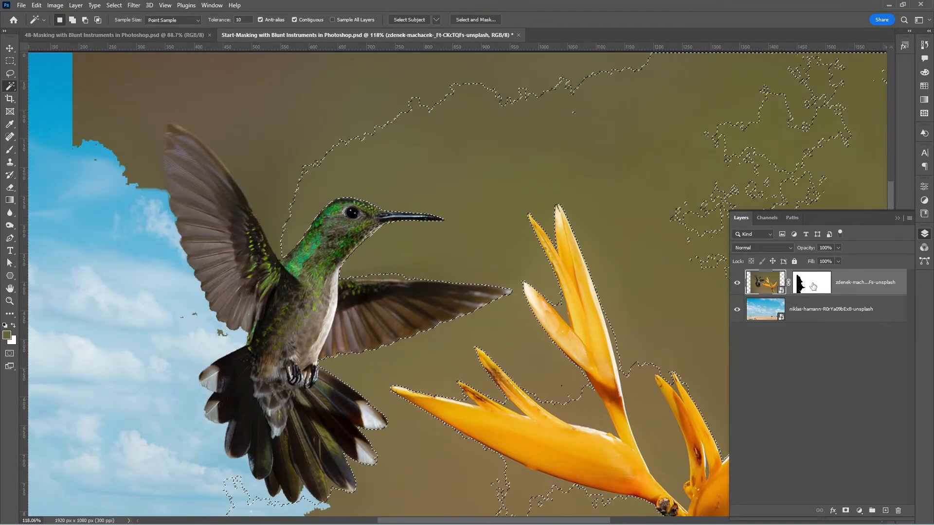
left_click(813, 286)
key("ctrl+BackSpace")
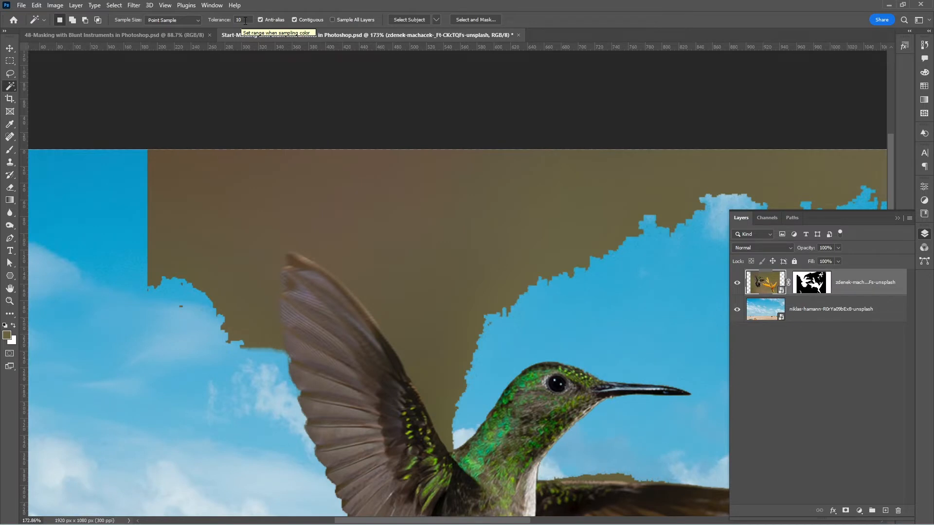
Set the Magic Wand tolerance to 5, select the leftover background above the bird, fill it with black on the mask, and deselect
left_click(245, 20)
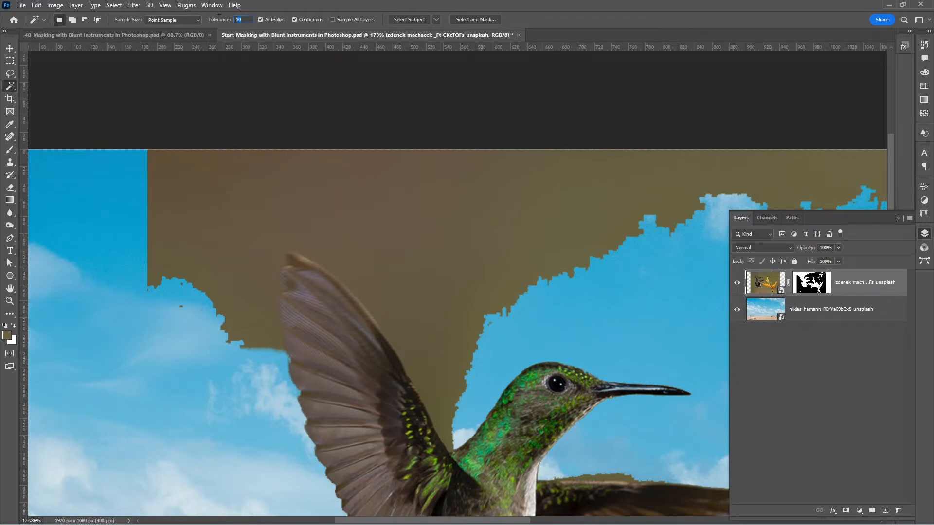
type("5")
left_click(251, 316)
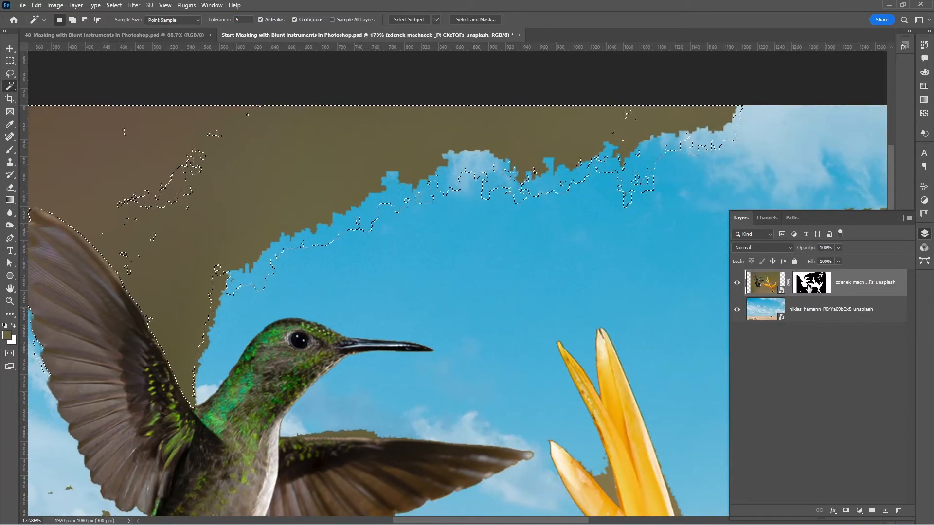
left_click(812, 282)
key("ctrl+BackSpace")
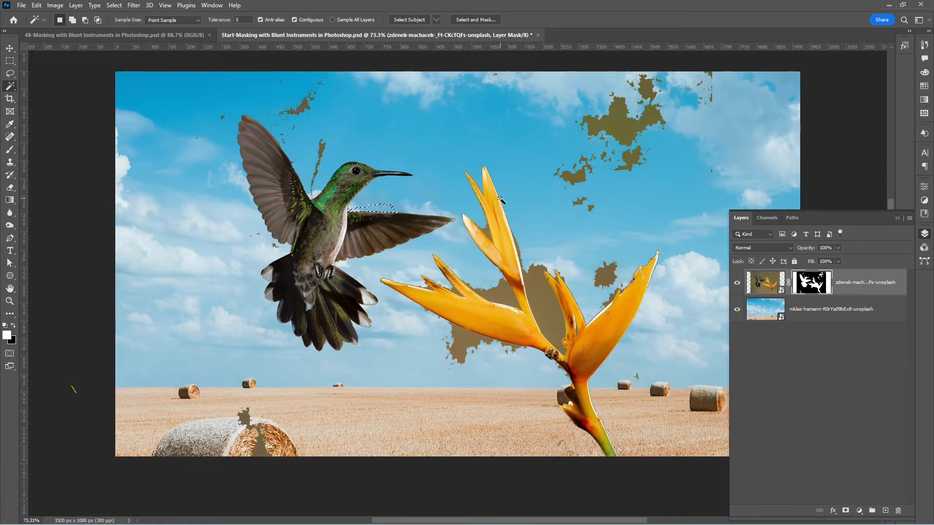
key("ctrl+d")
Display the layer mask alone, lasso the flower and everything right of the hummingbird, and fill that area with black
left_click(812, 282, "alt")
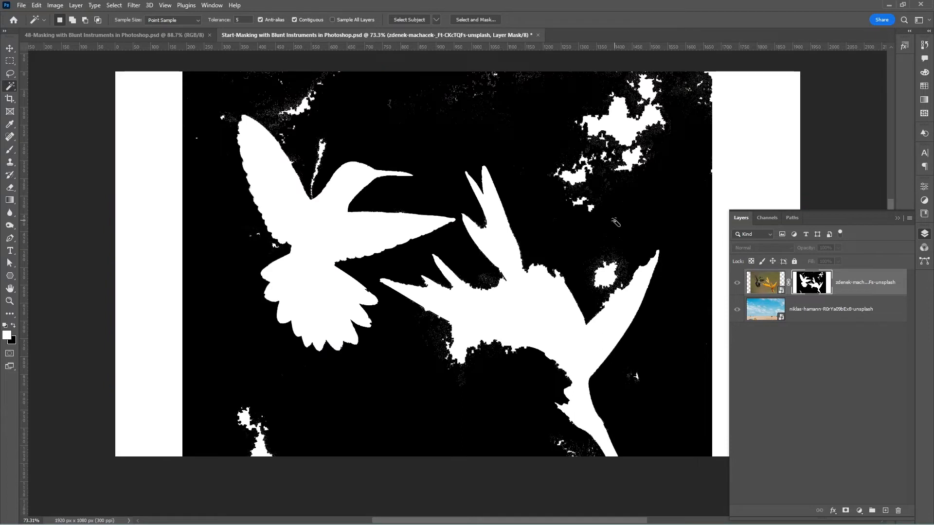
left_click_drag(611, 217, 522, 189)
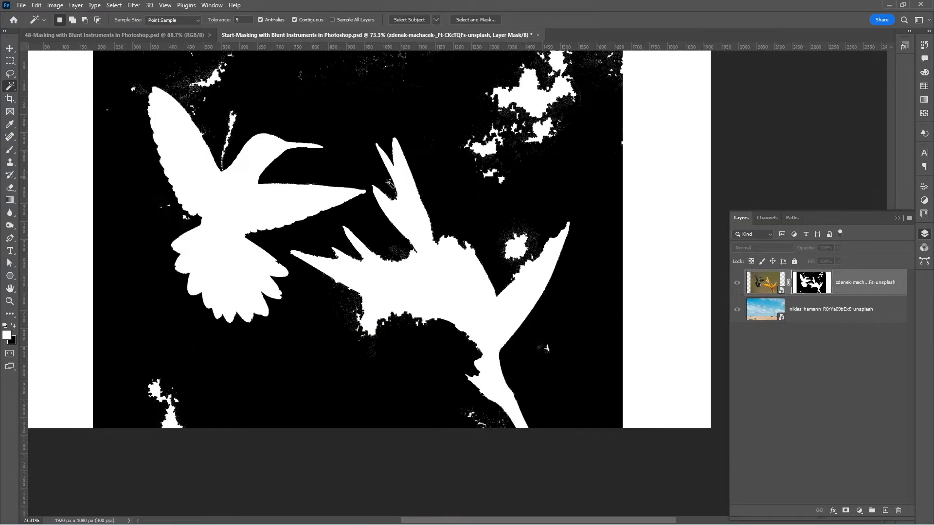
left_click(11, 74)
mouse_move(712, 448)
left_mouse_down()
mouse_move(423, 439)
mouse_move(349, 368)
mouse_move(324, 294)
mouse_move(286, 253)
mouse_move(370, 195)
mouse_move(316, 48)
mouse_move(646, 471)
left_mouse_up()
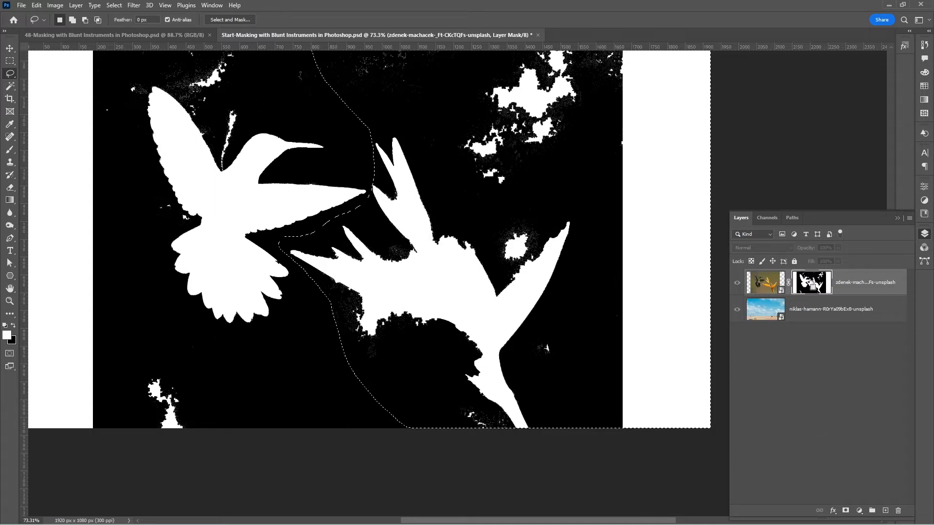
key("Delete")
Lasso the white strip along the mask's left edge and fill it with black
mouse_move(396, 166)
left_mouse_down()
mouse_move(491, 270)
mouse_move(490, 216)
left_mouse_up()
mouse_move(337, 481)
left_mouse_down()
mouse_move(268, 382)
mouse_move(98, 466)
mouse_move(346, 488)
left_mouse_up()
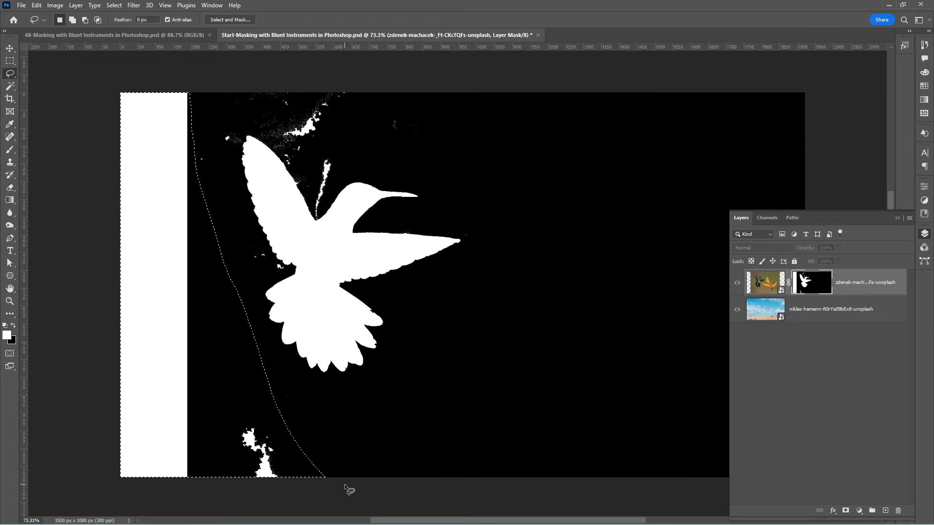
key("Delete")
Lasso the stray white patches below, beside and above the hummingbird on the mask, fill each with black, and deselect
scroll(267, 137, "up", 7)
mouse_move(301, 395)
left_mouse_down()
mouse_move(265, 424)
mouse_move(272, 419)
left_mouse_up()
key("Delete")
mouse_move(129, 220)
left_mouse_down()
mouse_move(208, 185)
mouse_move(59, 219)
left_mouse_up()
key("Delete")
mouse_move(391, 279)
left_mouse_down()
mouse_move(358, 255)
mouse_move(603, 201)
mouse_move(389, 273)
left_mouse_up()
key("Delete")
key("ctrl+d")
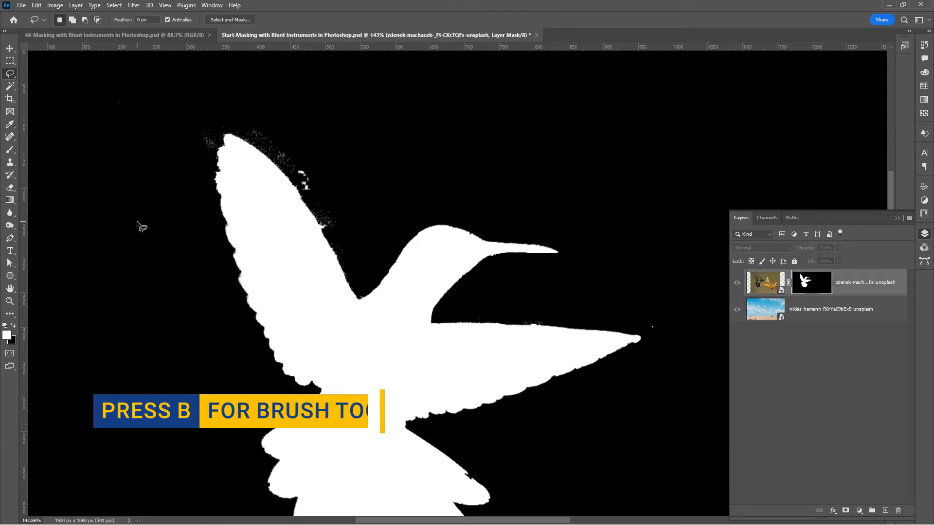
Paint black with a fully hard 35 px brush over the stray specks around the hummingbird's raised wing on the mask
key("b")
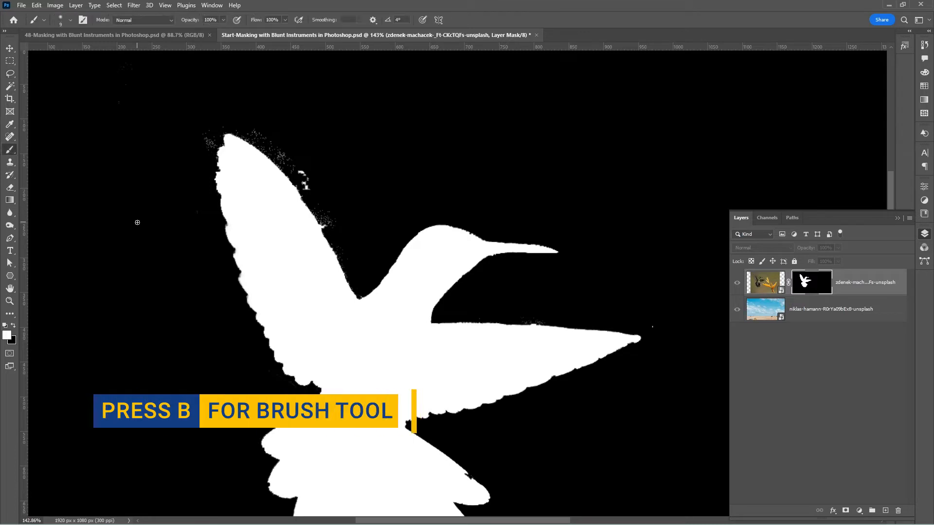
right_click(318, 301)
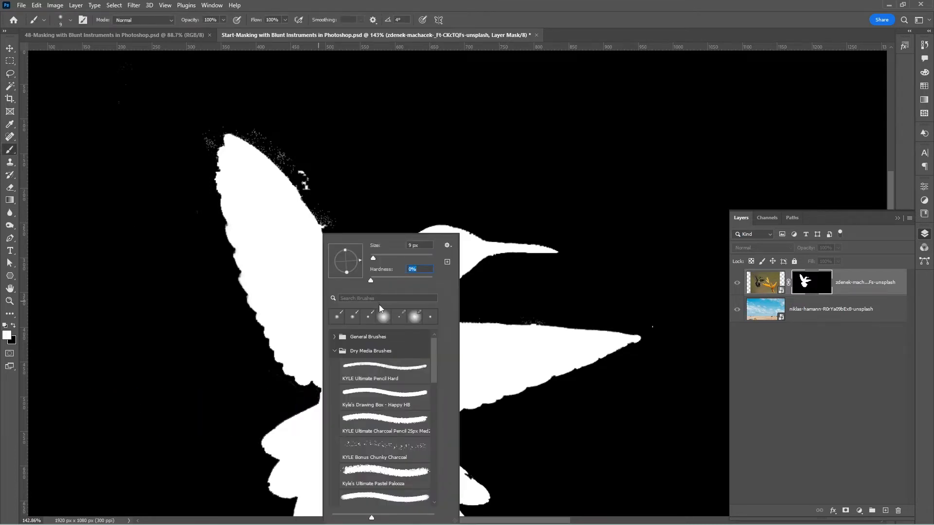
left_click_drag(372, 282, 403, 285)
key("Return")
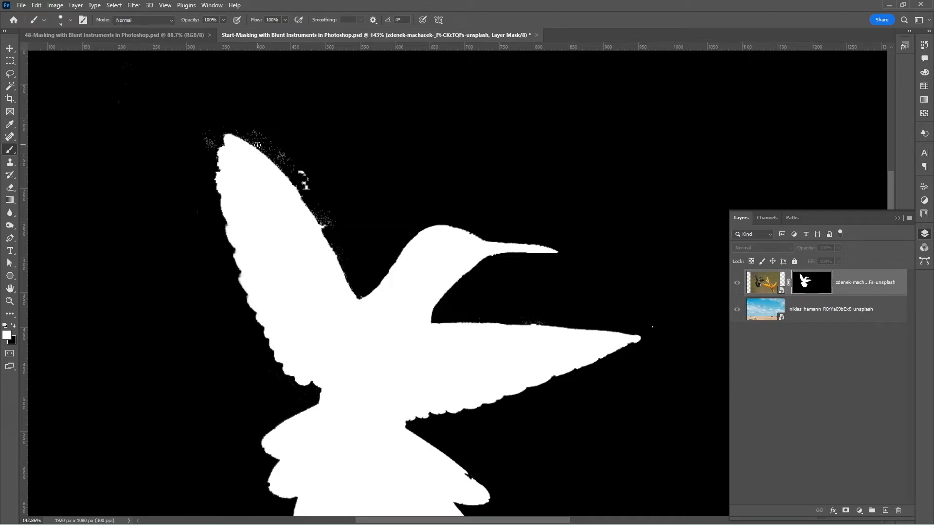
key("bracketright")
key("bracketright")
key("bracketright")
key("bracketright")
key("bracketright")
key("bracketright")
key("x")
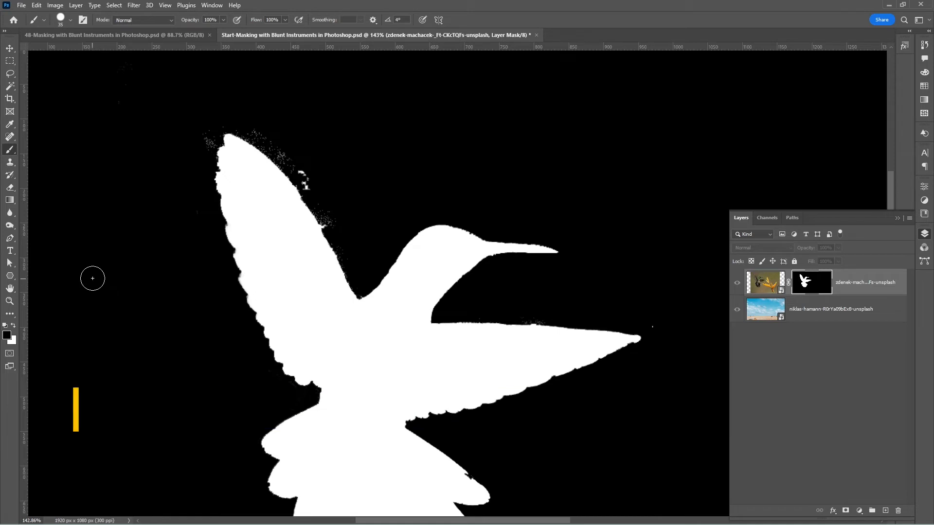
left_click_drag(303, 165, 351, 255)
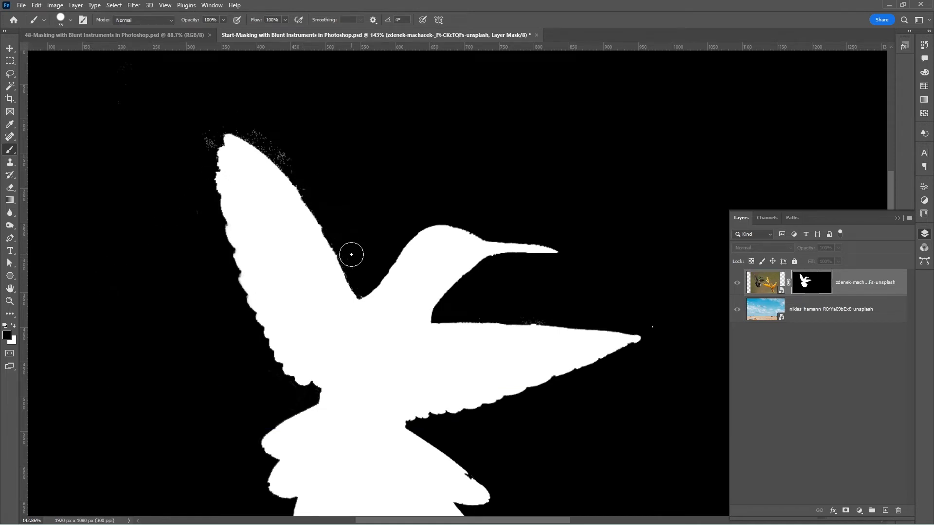
left_click_drag(253, 127, 291, 160)
left_click_drag(207, 137, 206, 146)
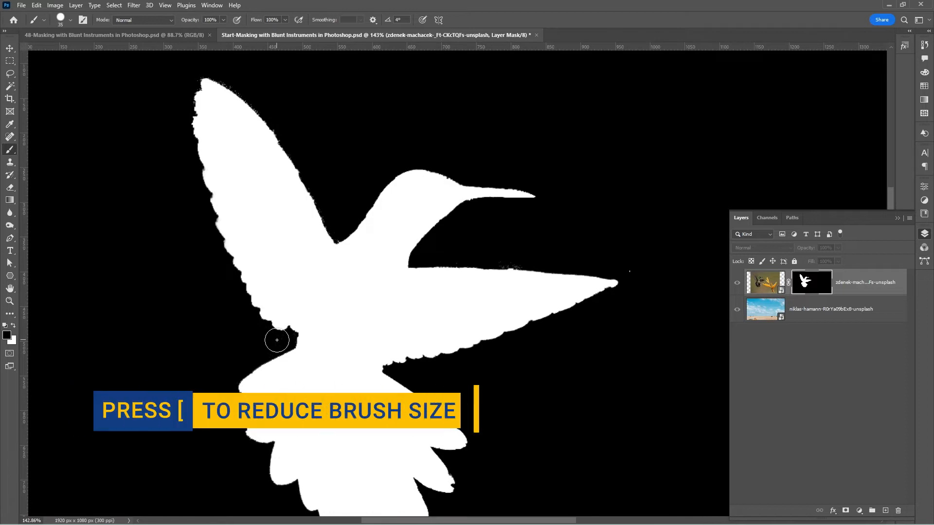
Paint black over the remaining specks along the body, the tail and the horizontal wing on the mask, adjusting the brush size to suit
key("bracketleft")
key("bracketleft")
scroll(277, 343, "up", 5)
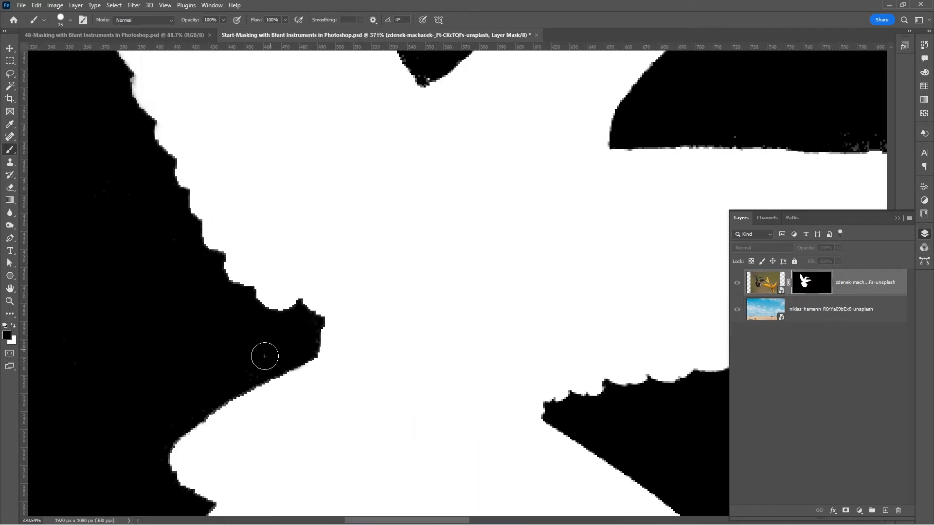
scroll(138, 335, "down", 5)
scroll(224, 160, "up", 4)
key("bracketright")
key("bracketright")
key("bracketright")
key("bracketright")
key("bracketright")
key("bracketright")
key("bracketright")
key("bracketright")
key("bracketright")
key("bracketright")
scroll(317, 179, "down", 4)
key("bracketleft")
key("bracketleft")
key("bracketleft")
key("bracketleft")
key("bracketleft")
key("bracketleft")
key("bracketleft")
key("bracketleft")
key("bracketleft")
left_click_drag(576, 312, 555, 208)
Paint white over the notch in the tail feather's edge on the mask, and restore black as the foreground colour
key("x")
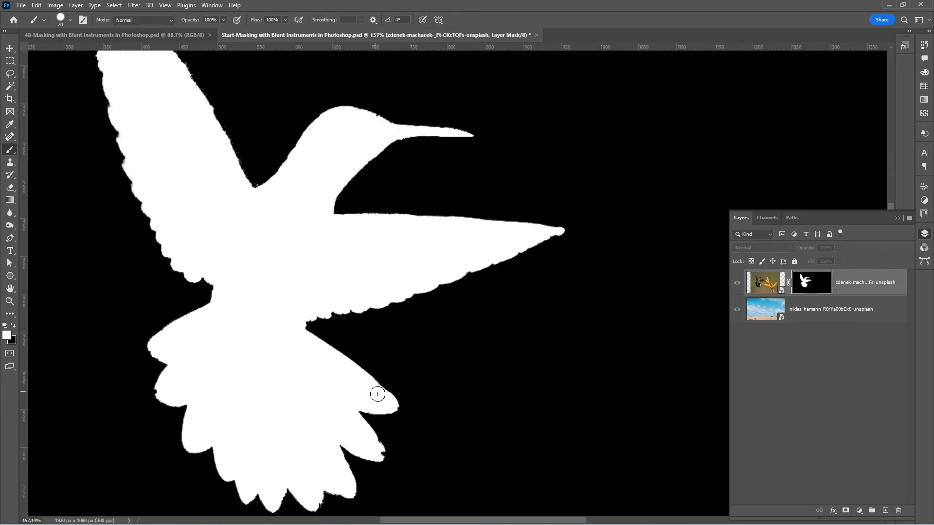
scroll(278, 231, "up", 3)
key("x")
scroll(494, 277, "down", 3)
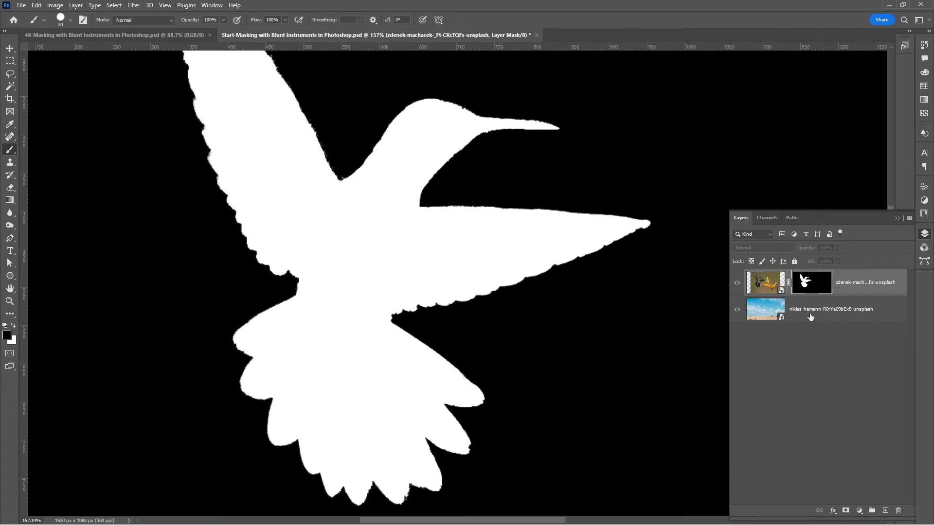
Leave the mask-only display and open the hummingbird's mask in Select and Mask with the On Black view
left_click(806, 288, "alt")
left_click_drag(528, 323, 576, 395)
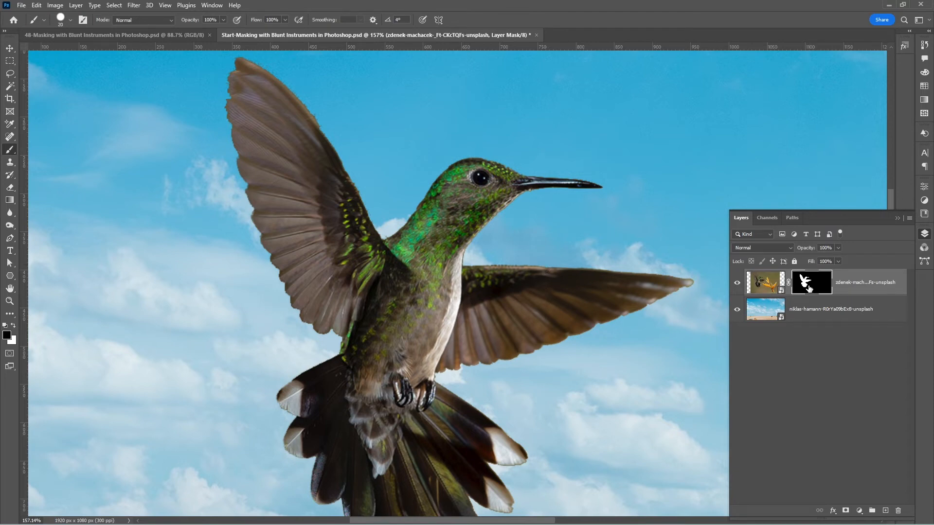
left_click(116, 7)
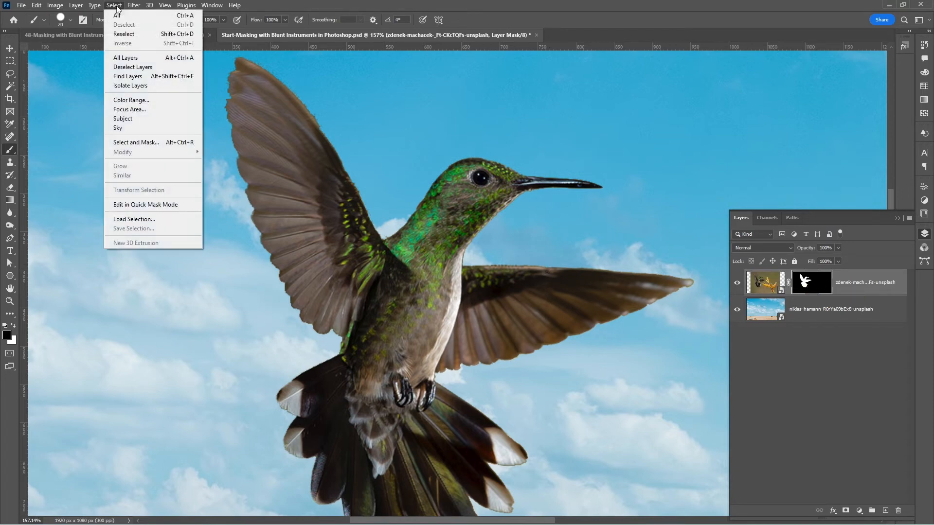
left_click(145, 144)
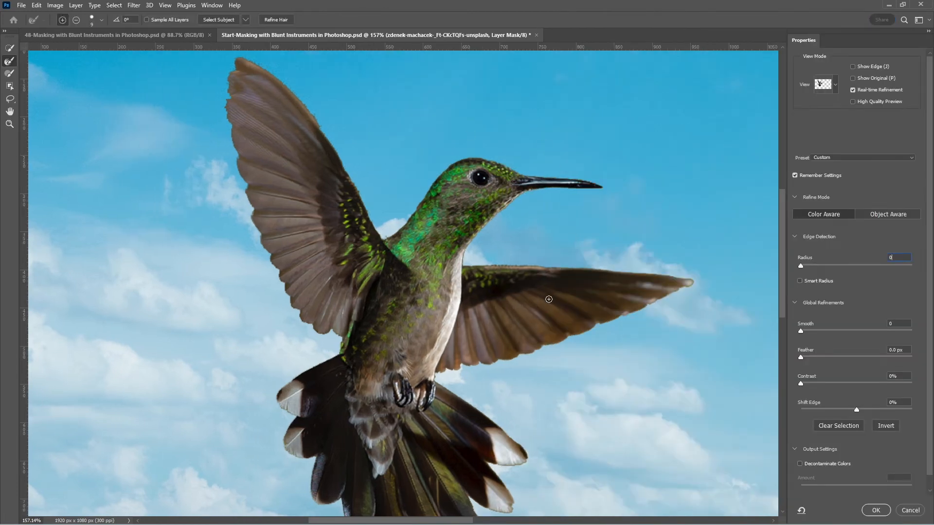
left_click(835, 85)
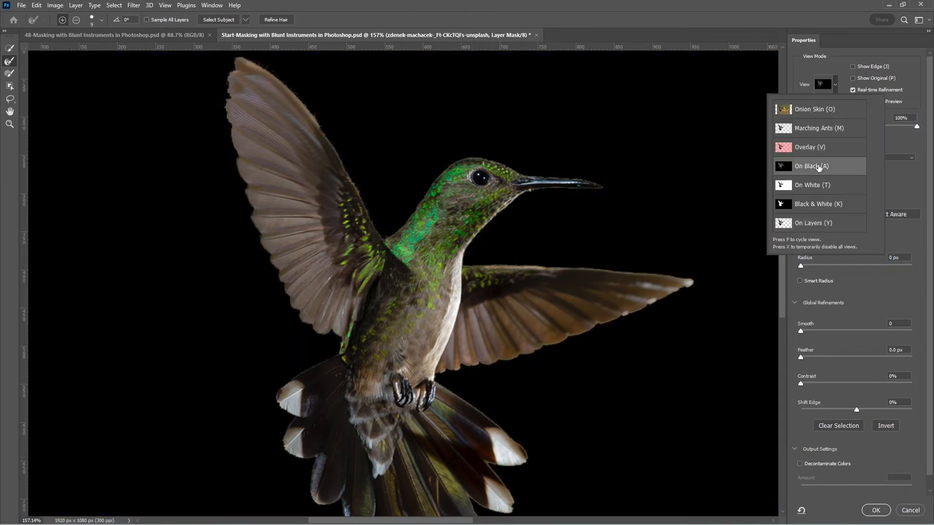
left_click(819, 167)
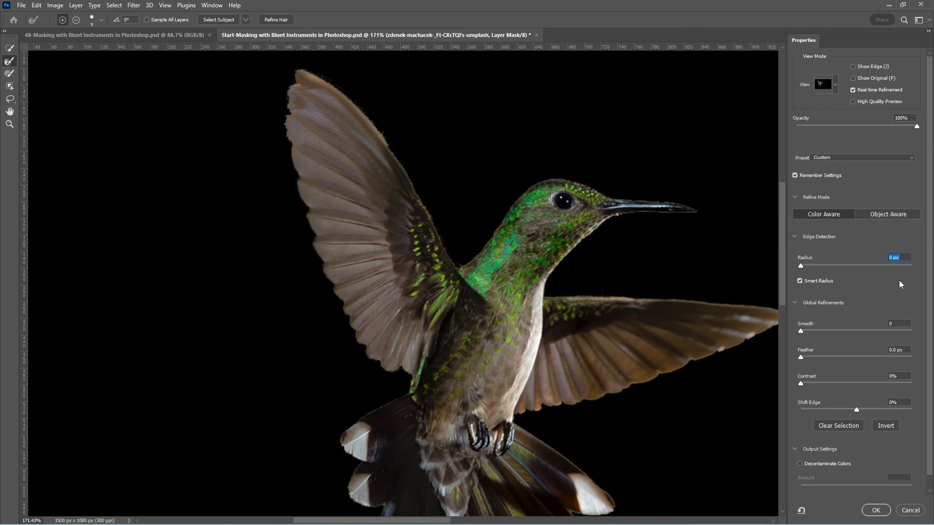
Refine the mask edge with Smart Radius at 1 px, Smooth 5 and Feather 1.1 px
key("Up")
key("Tab")
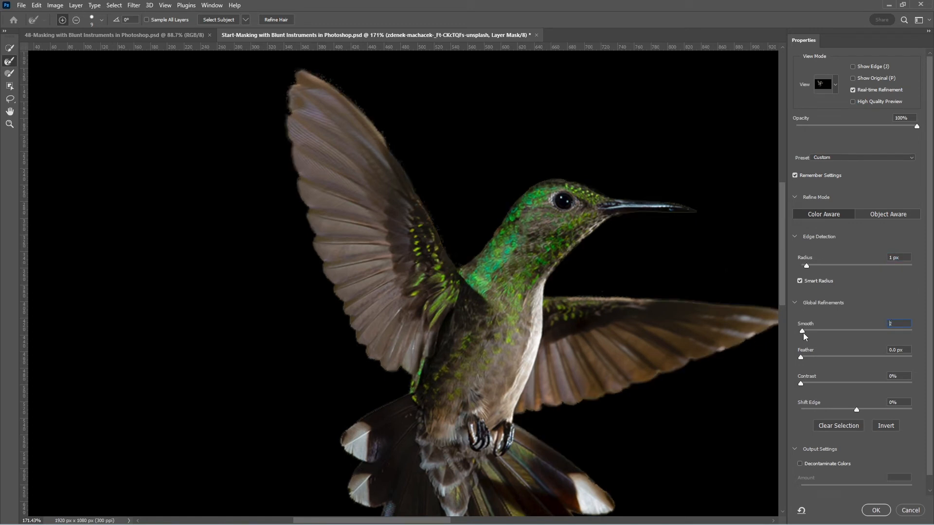
key("Up")
left_click_drag(806, 359, 807, 359)
Subtract the brown background left between the lower tail feather tips from the selection with the Brush tool
left_click_drag(699, 442, 648, 311)
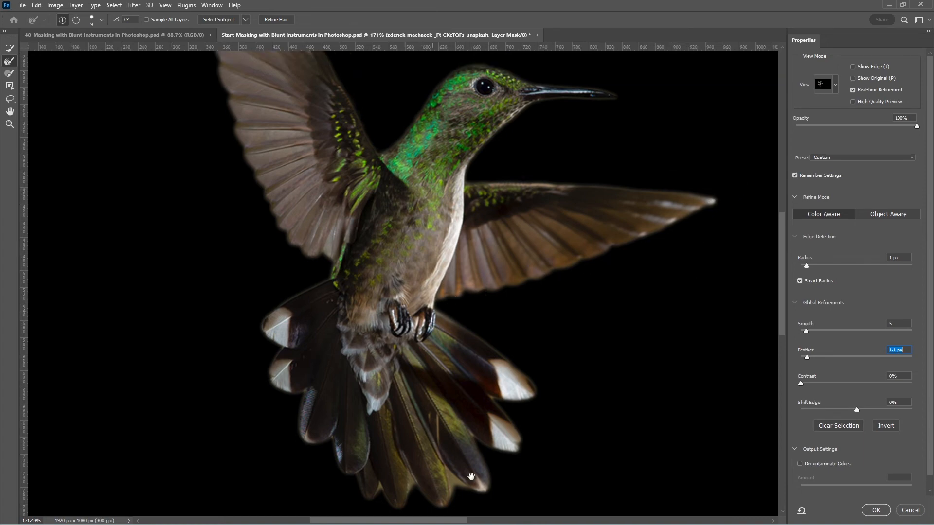
left_click_drag(471, 476, 387, 342)
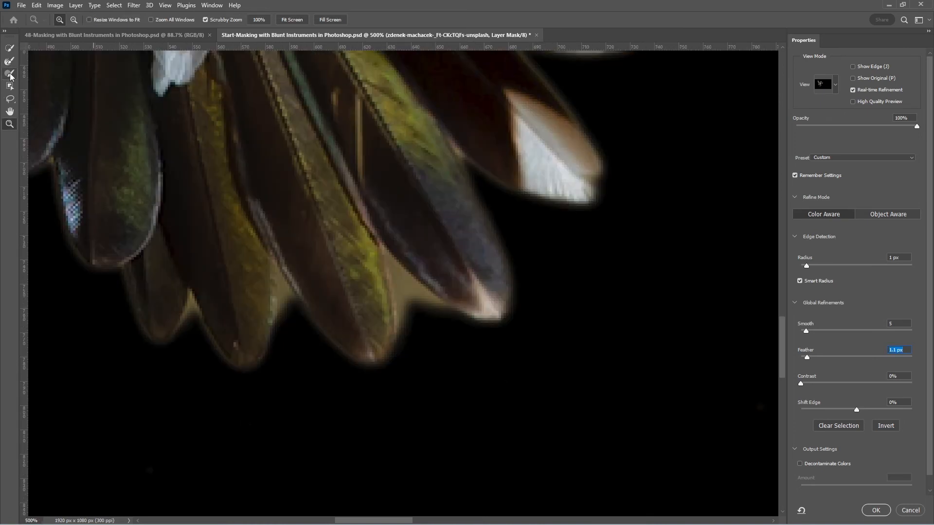
left_click(10, 74)
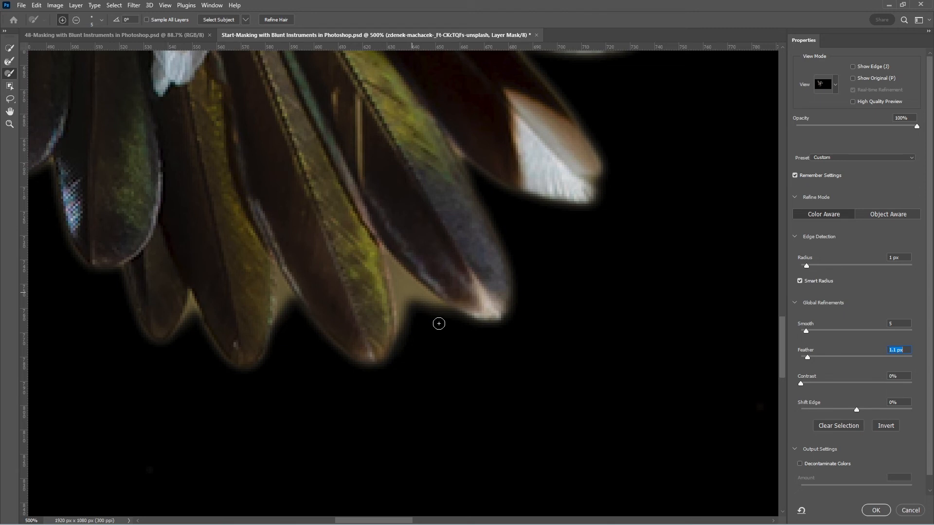
key("alt")
mouse_move(437, 310)
left_mouse_down()
mouse_move(399, 275)
mouse_move(415, 316)
left_mouse_up()
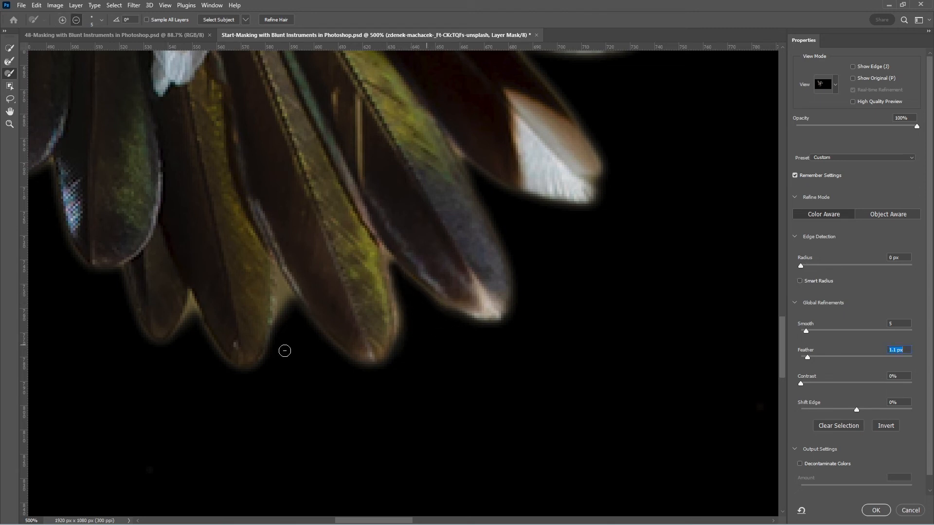
left_click_drag(293, 311, 294, 331)
left_click_drag(192, 327, 179, 324)
Check the whole hummingbird at 100% and apply the refinement as a new layer with a layer mask
left_click_drag(337, 141, 436, 358)
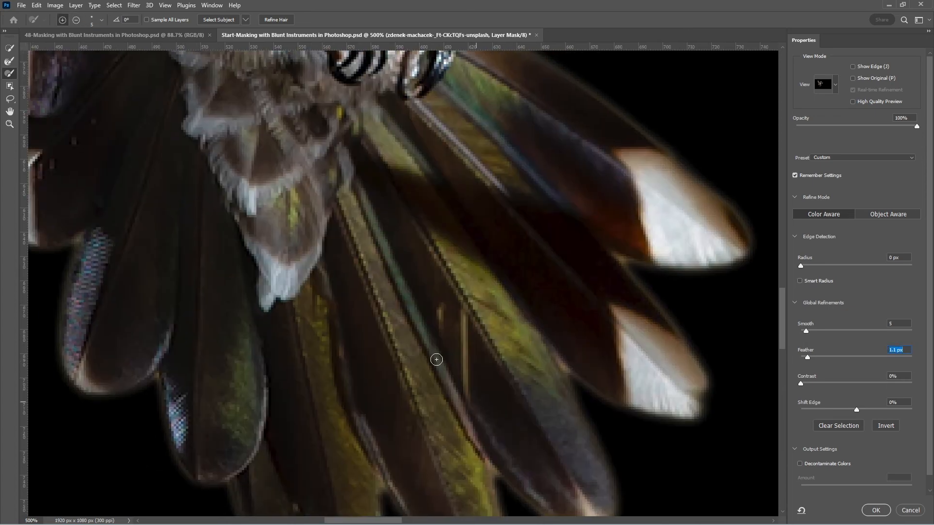
key("z")
left_click(375, 246, "alt")
left_click(375, 246, "alt")
left_click(376, 247, "alt")
left_click(375, 246, "alt")
left_click_drag(518, 186, 481, 247)
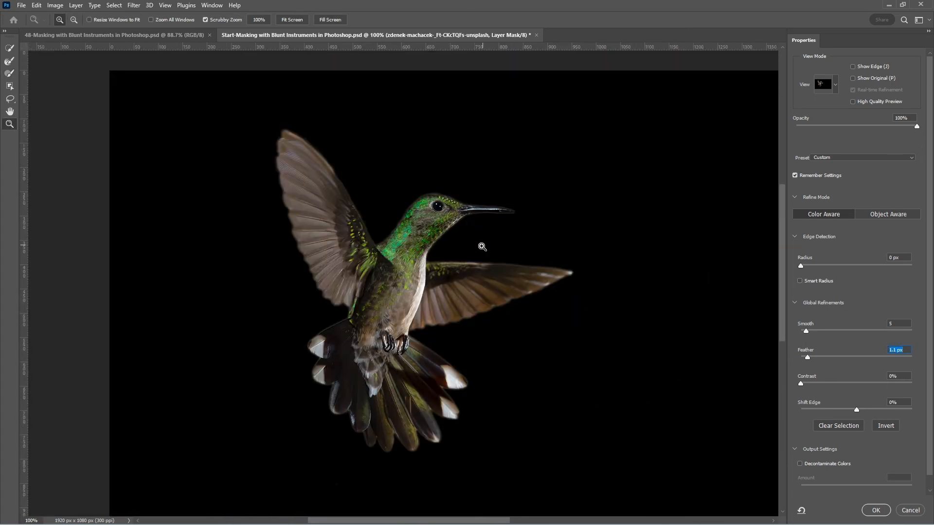
left_click(875, 510)
Paint black along the hummingbird's edges on the new layer's mask with a soft 45 px brush in Overlay mode
scroll(359, 270, "up", 2)
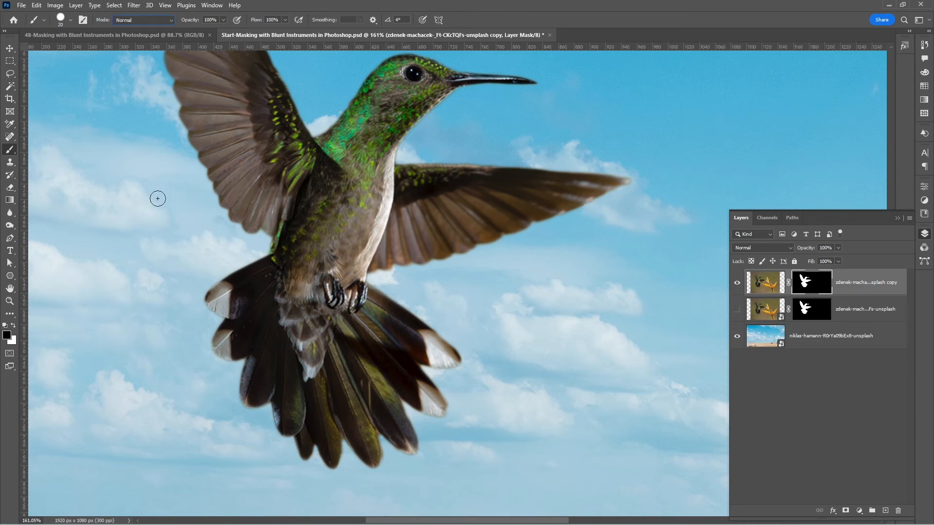
left_click(170, 20)
left_click(139, 152)
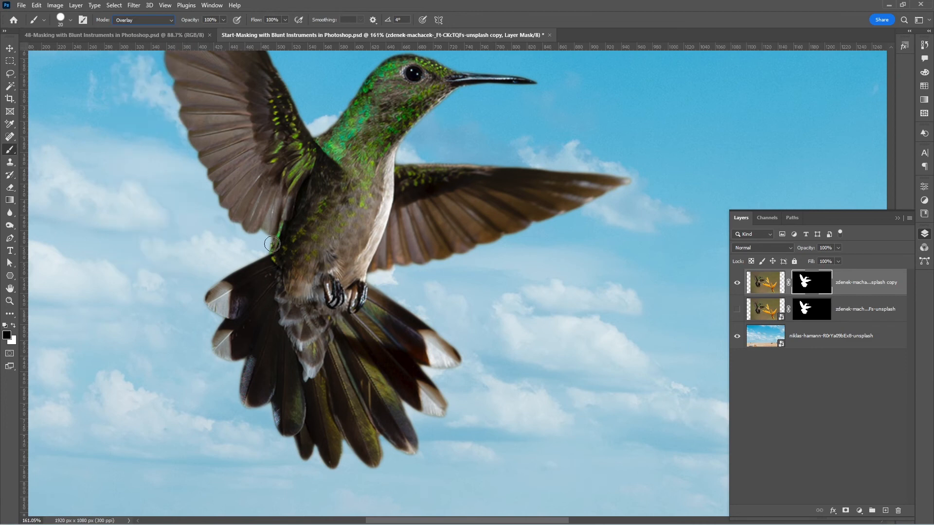
right_click(337, 217)
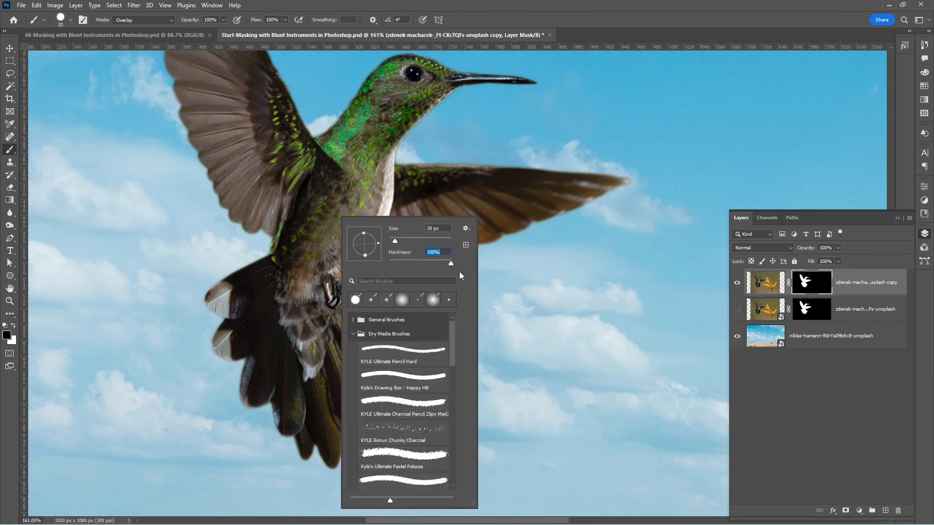
left_click_drag(451, 265, 349, 253)
left_click(575, 111)
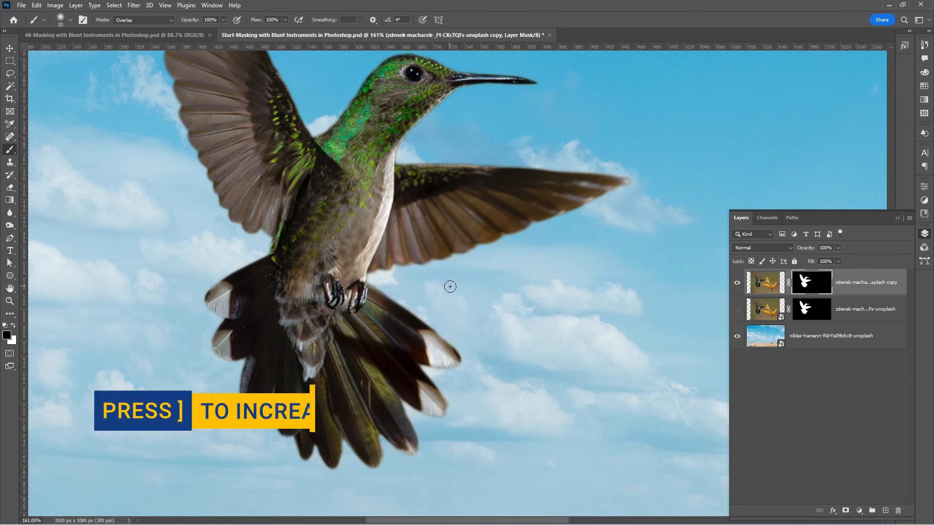
key("bracketright")
key("bracketright")
key("bracketright")
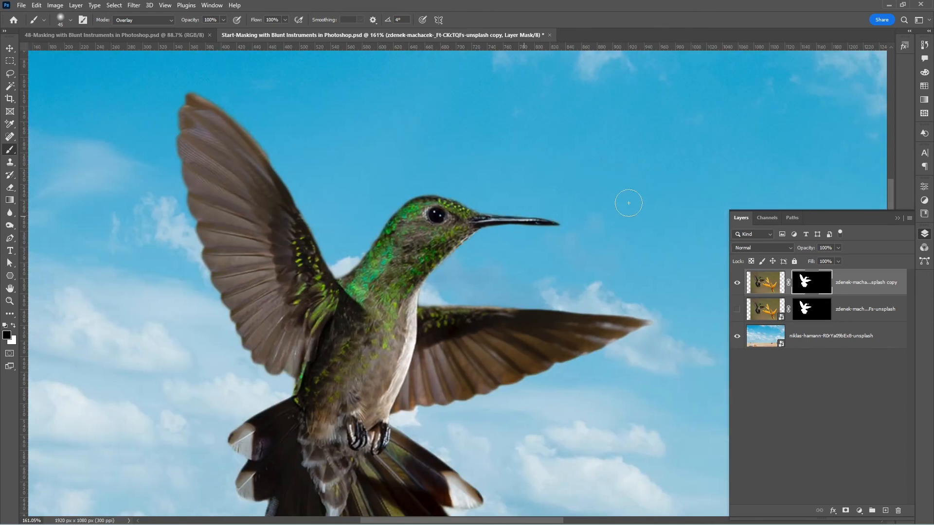
key("ctrl+0")
key("ctrl+0")
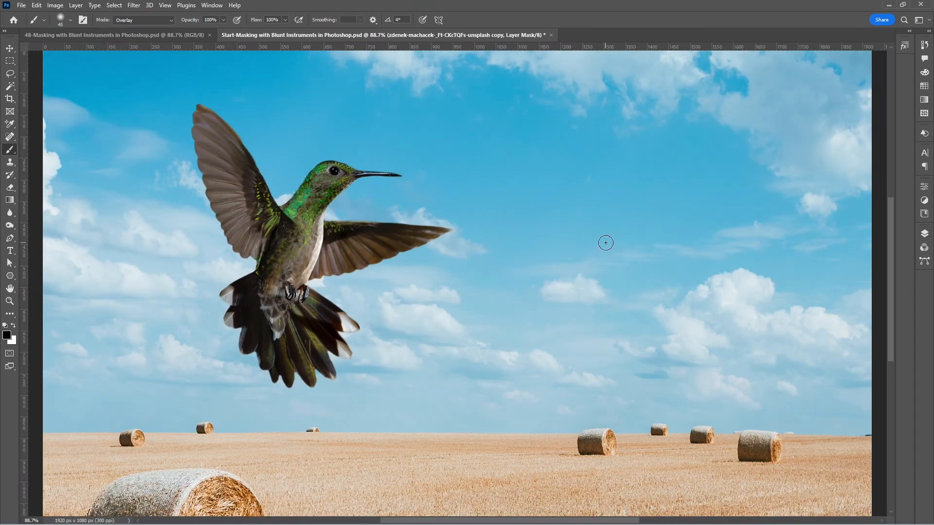